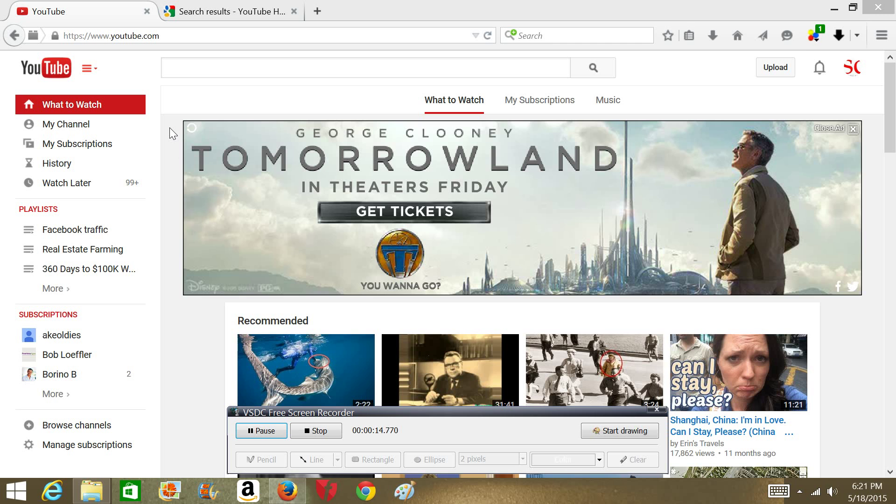
Reload the YouTube home page, glance at My Subscriptions, then go to My Channel
{"action": "left_click", "coordinate": [658, 411]}
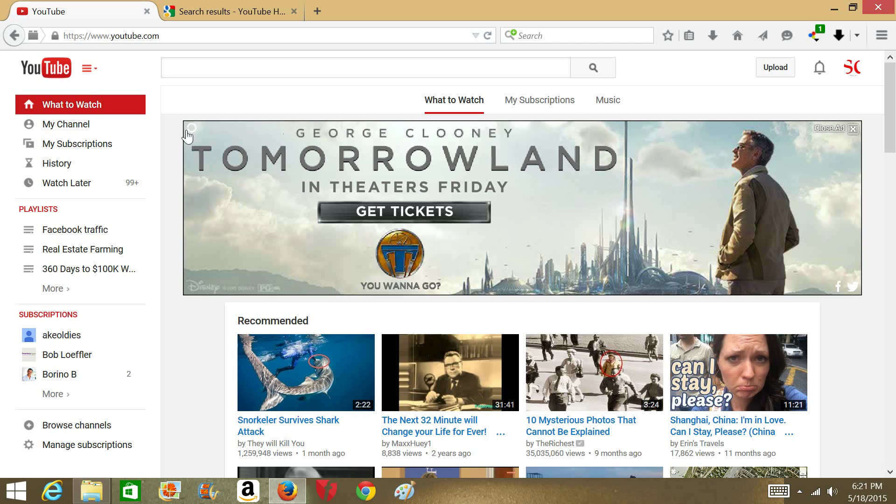
{"action": "left_click", "coordinate": [59, 66]}
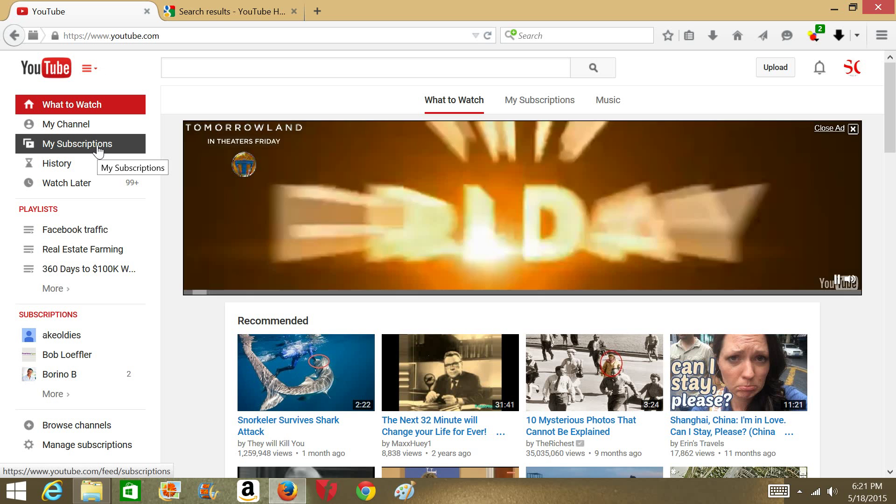
{"action": "left_click", "coordinate": [98, 151]}
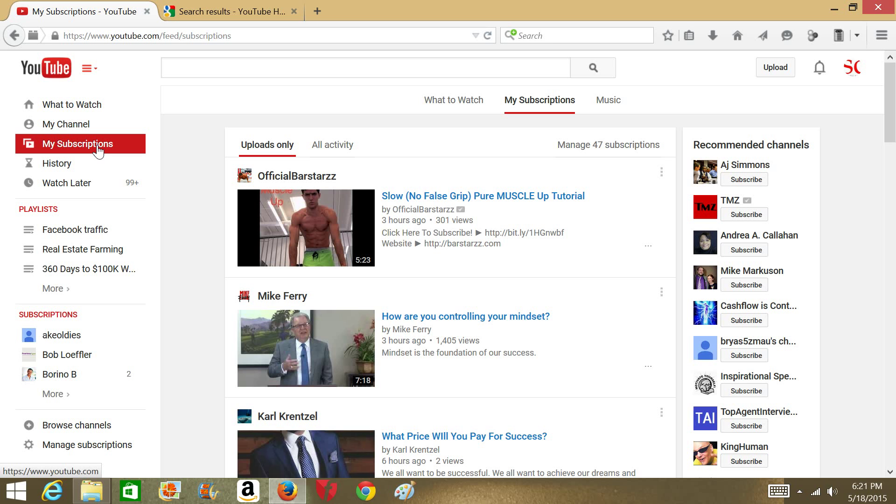
{"action": "left_click", "coordinate": [87, 133]}
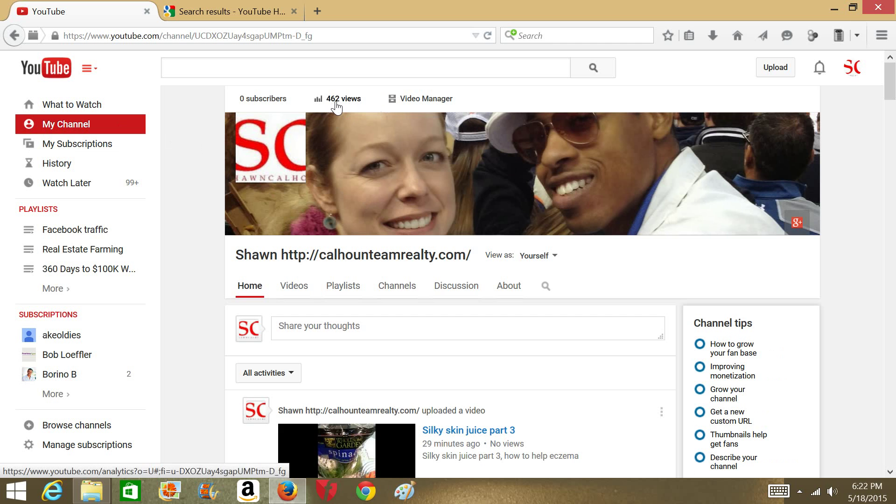
Open Video Manager listing the channel's 43 uploads, then the Channel settings section
{"action": "left_click", "coordinate": [415, 103]}
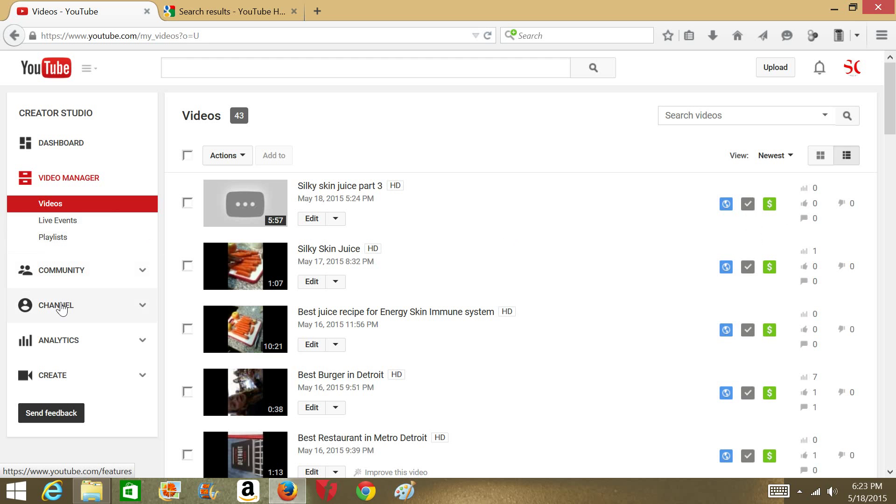
{"action": "left_click", "coordinate": [61, 306]}
Review the channel's Status and features, then open View monetization settings
{"action": "left_click", "coordinate": [60, 306]}
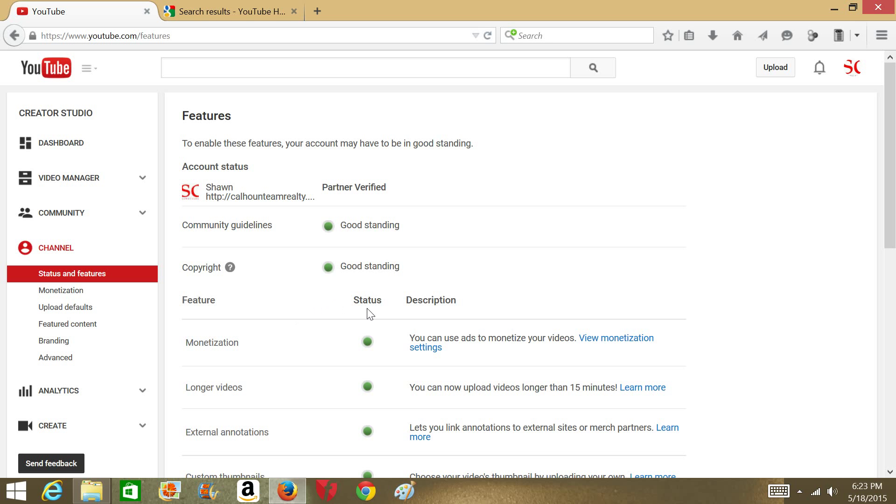
{"action": "scroll", "coordinate": [366, 340], "scroll_direction": "down", "scroll_amount": 3}
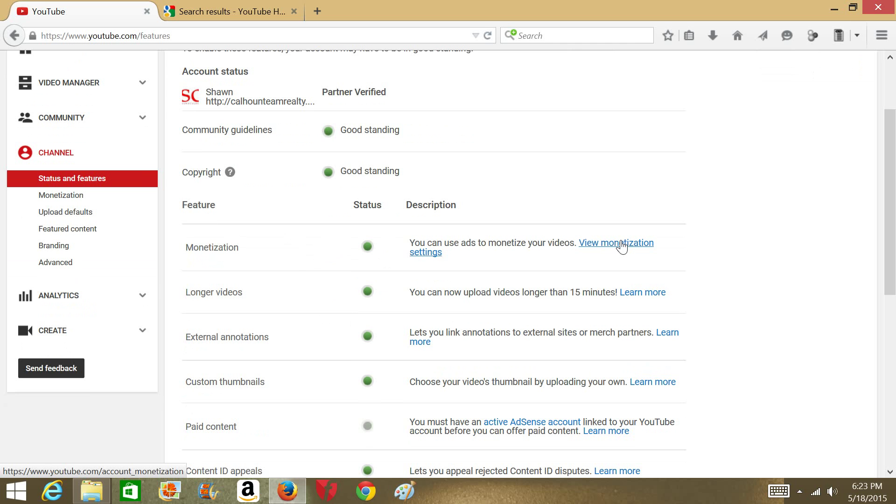
{"action": "left_click", "coordinate": [621, 247]}
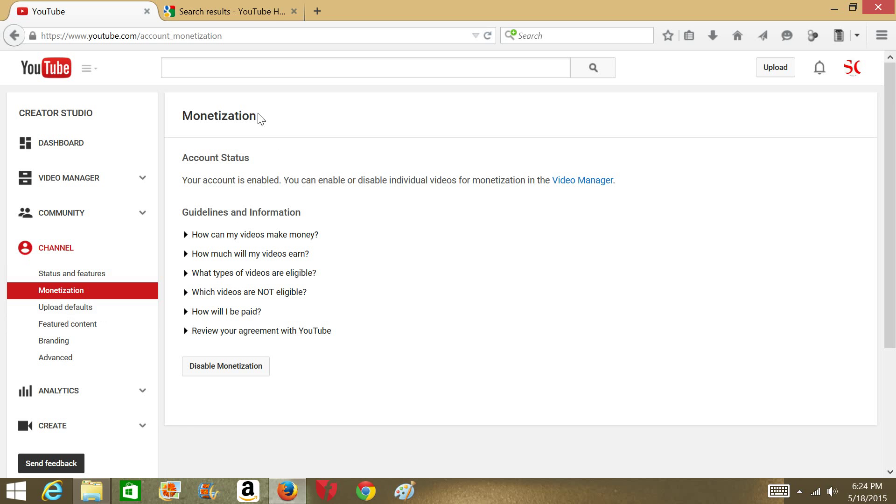
Check the account is enabled, then switch to the 'Search results - YouTube Help' tab for 'monitize'
{"action": "left_click", "coordinate": [245, 13]}
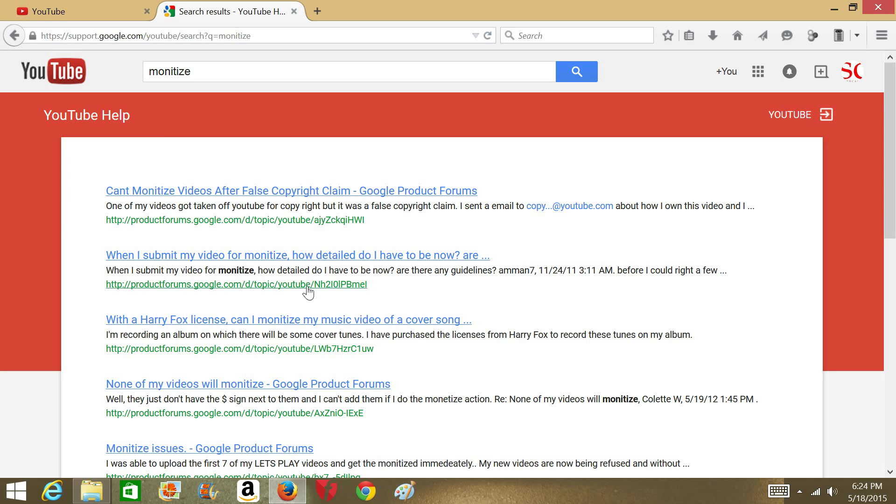